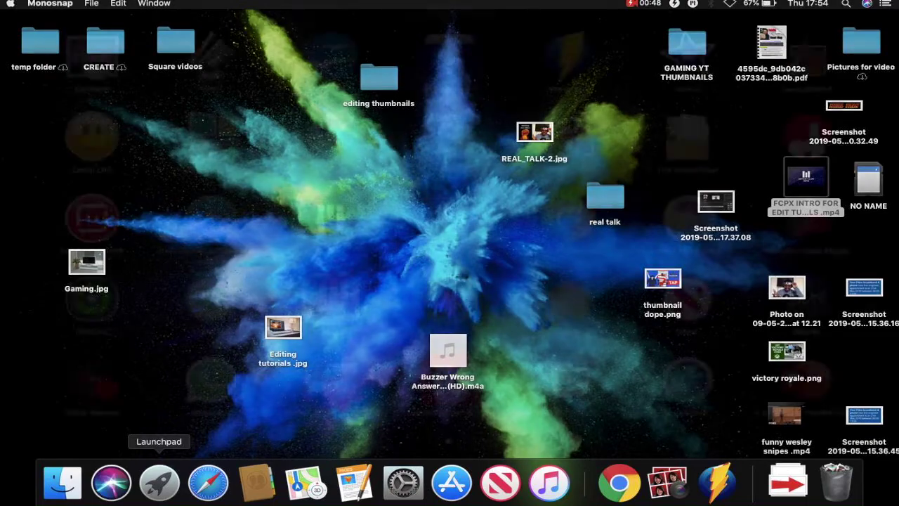
Step: Find Final Cut Pro by searching 'final cut' in Launchpad and launch it
{"action": "left_click", "coordinate": [159, 482]}
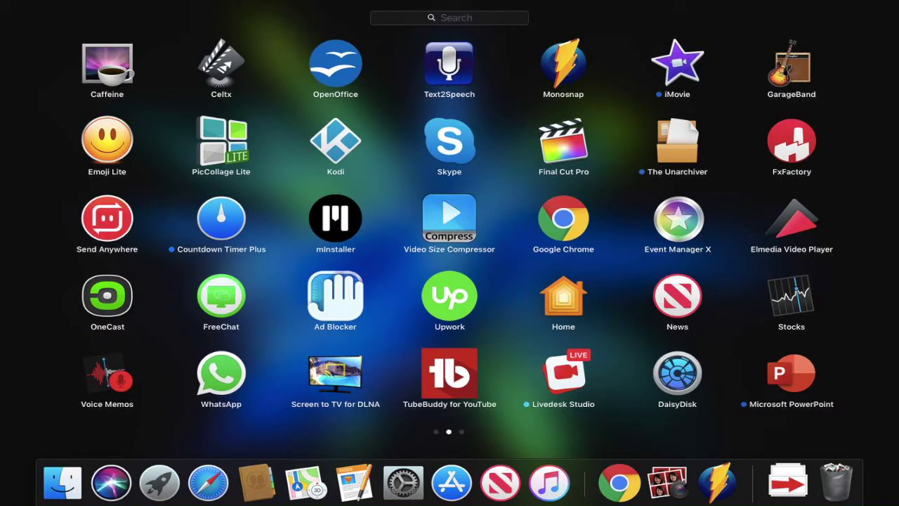
{"action": "type", "text": "final"}
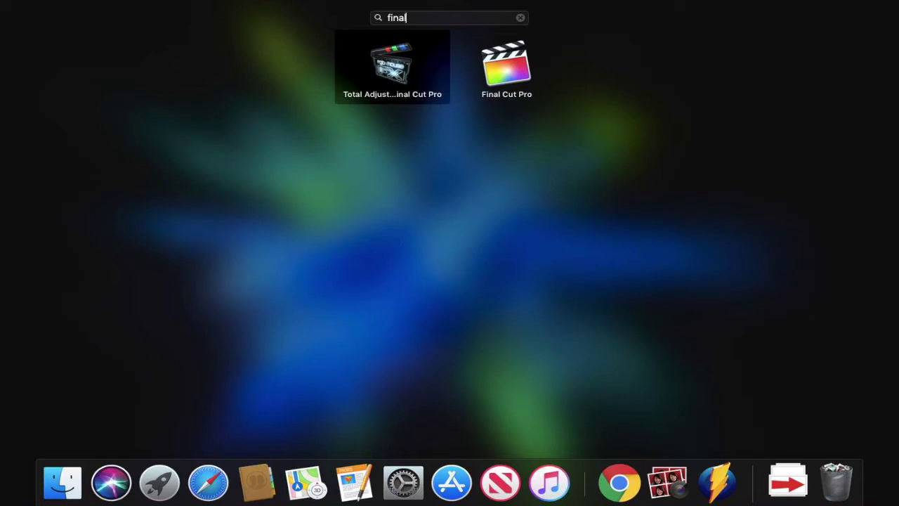
{"action": "type", "text": " cut"}
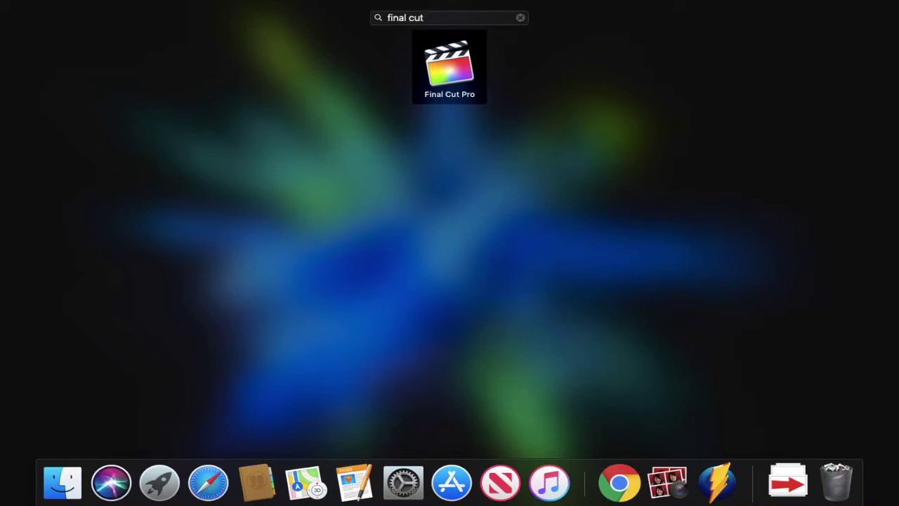
{"action": "key", "text": "Return"}
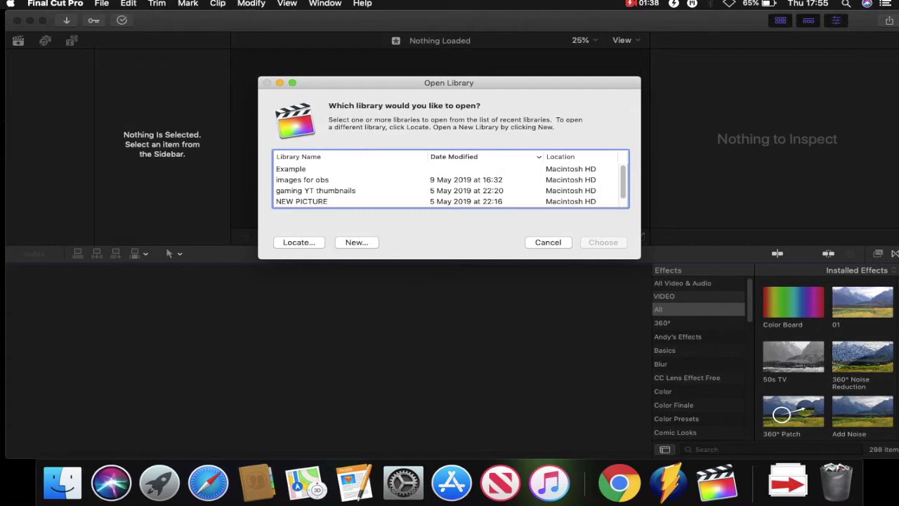
Step: Cancel the Open Library prompt so no library is loaded
{"action": "key", "text": "Escape"}
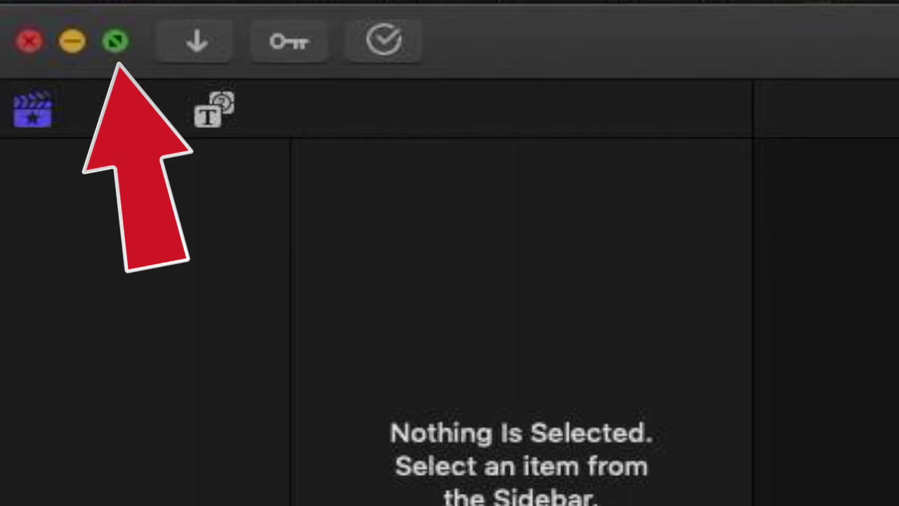
Step: Make the Final Cut Pro window full screen and bring up the File menu's New options
{"action": "left_click", "coordinate": [116, 41]}
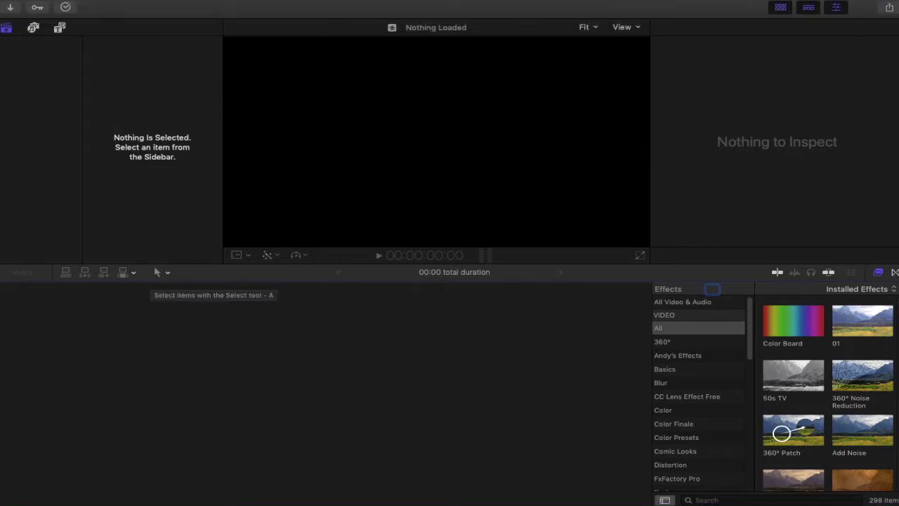
{"action": "mouse_move", "coordinate": [162, 2]}
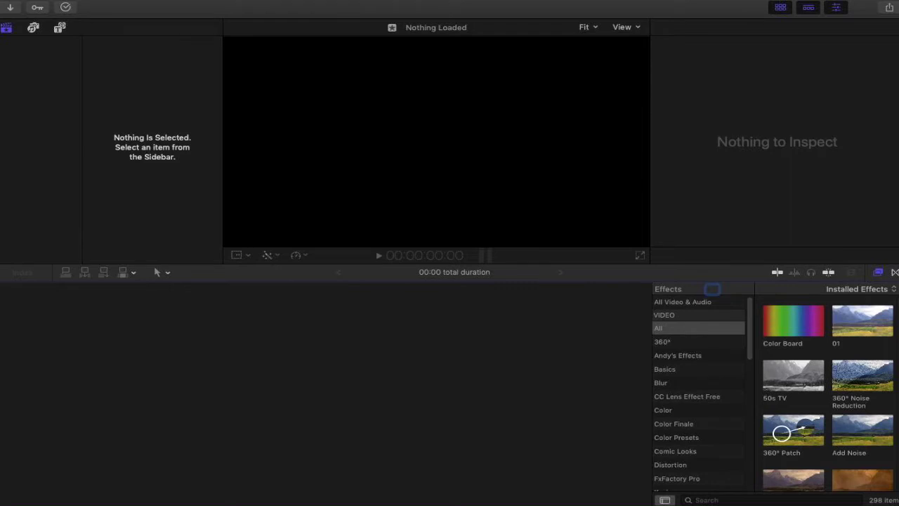
{"action": "mouse_move", "coordinate": [449, 2]}
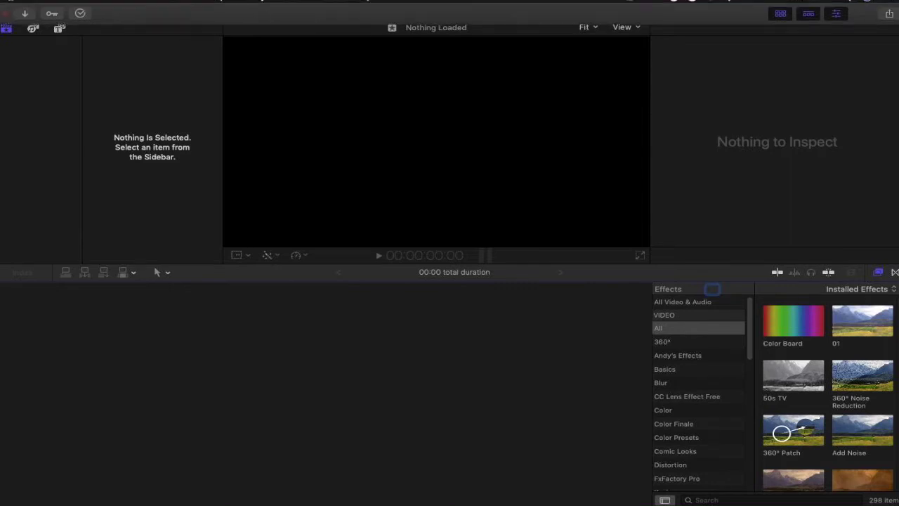
{"action": "left_click", "coordinate": [102, 3]}
Step: Create a new library named 'Tutorial 1' and save it in Downloads
{"action": "mouse_move", "coordinate": [111, 16]}
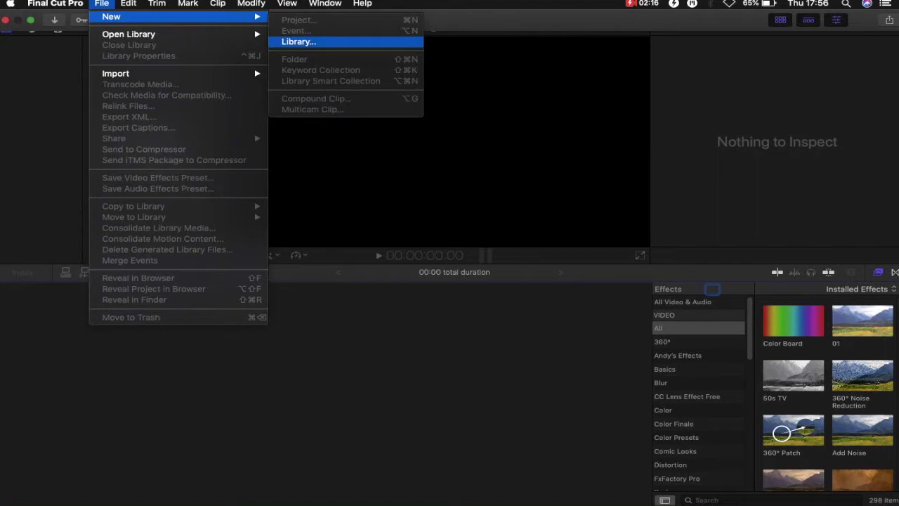
{"action": "left_click", "coordinate": [301, 41]}
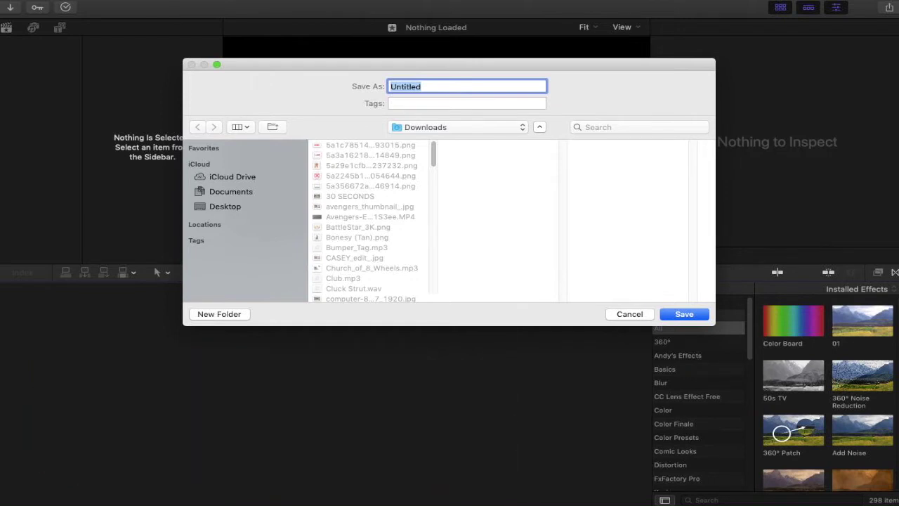
{"action": "key", "text": "Right"}
{"action": "key", "text": "super+a"}
{"action": "key", "text": "BackSpace"}
{"action": "type", "text": "tutorial 1"}
{"action": "key", "text": "super+Left"}
{"action": "key", "text": "Delete"}
{"action": "type", "text": "T"}
{"action": "key", "text": "Return"}
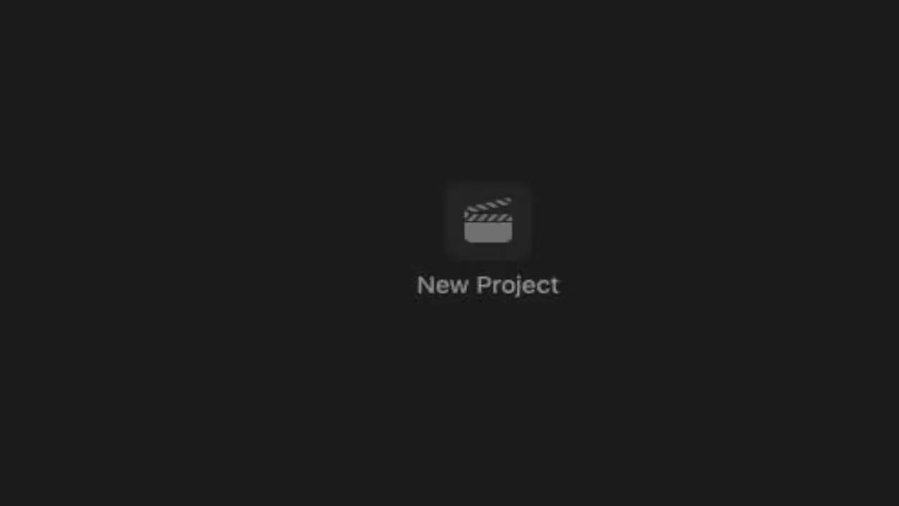
Step: Create a new project in the Tutorial 1 library to bring up its settings dialog
{"action": "left_click", "coordinate": [323, 385]}
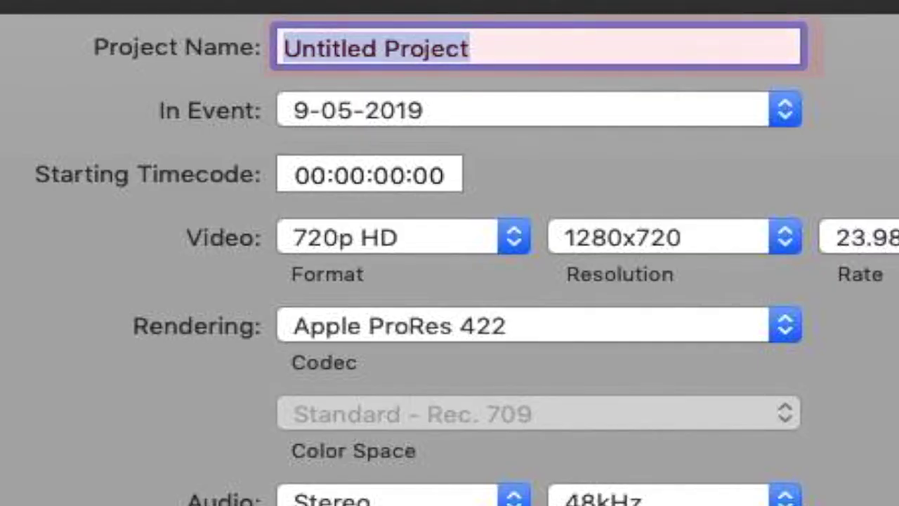
Step: Delete the default 'Untitled Project' name, keeping the event as 9-05-2019
{"action": "left_click", "coordinate": [469, 48]}
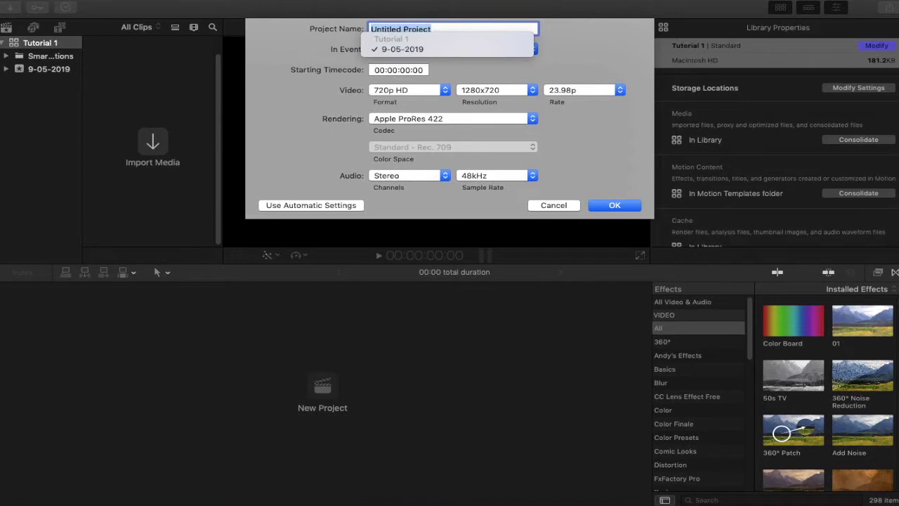
{"action": "key", "text": "Escape"}
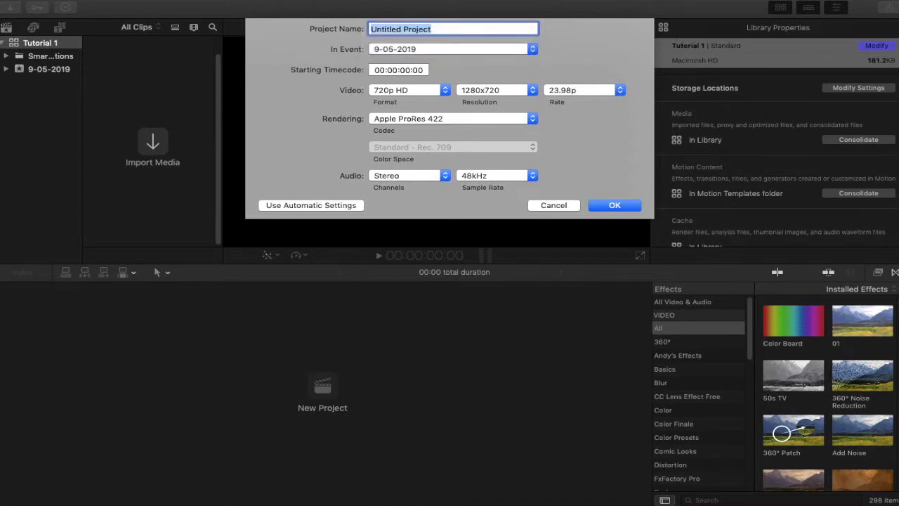
{"action": "key", "text": "BackSpace"}
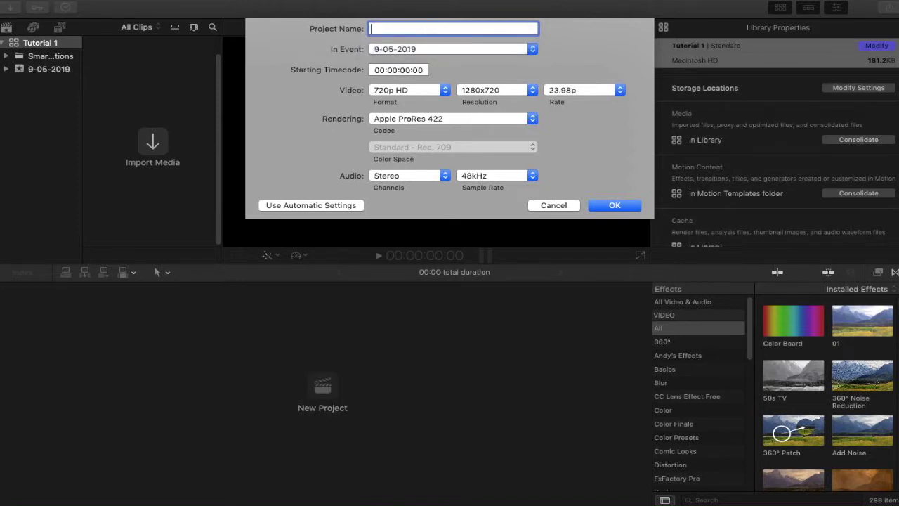
Step: Enter 'scene 1' as the project name
{"action": "type", "text": "scene 1"}
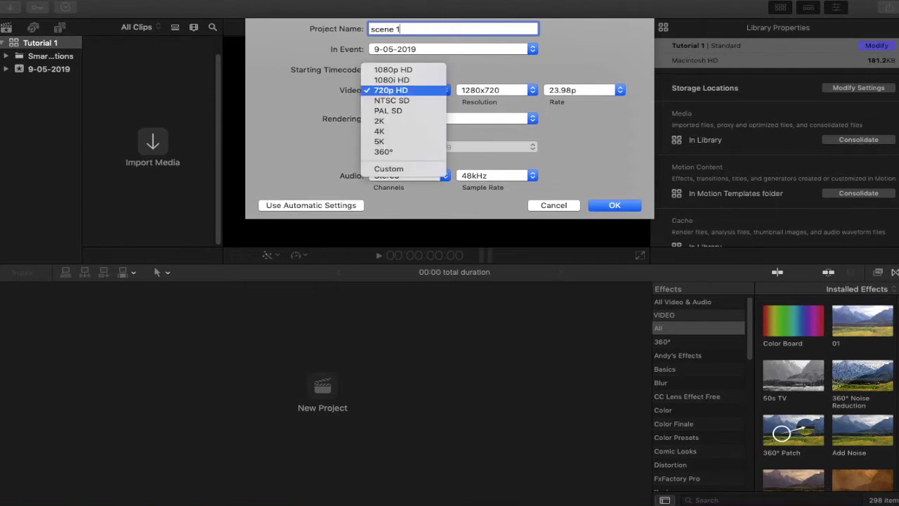
Step: Set the video format to 1080p HD, then reopen the video format list
{"action": "key", "text": "Up"}
{"action": "key", "text": "Up"}
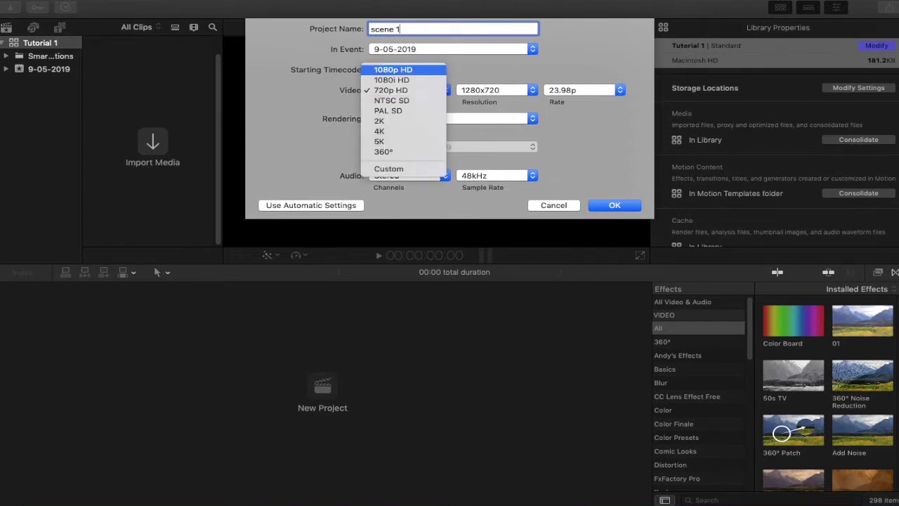
{"action": "key", "text": "Return"}
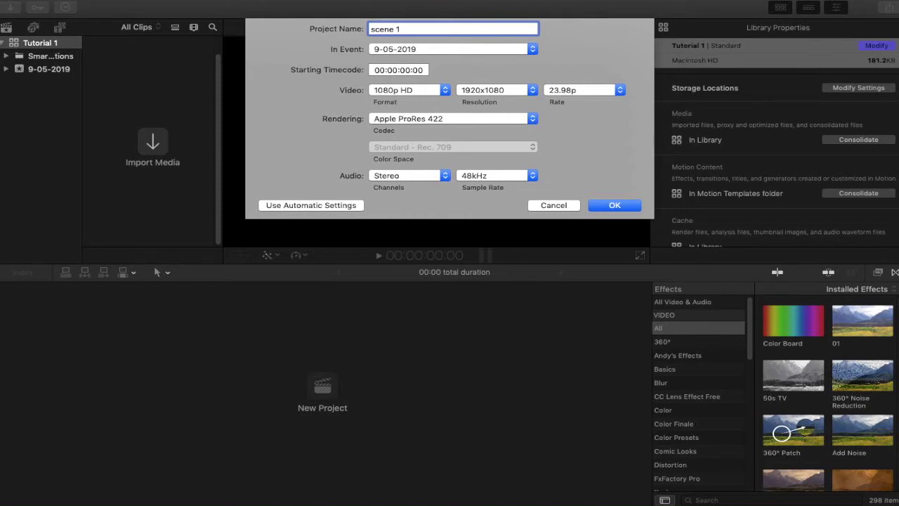
{"action": "left_click", "coordinate": [407, 90]}
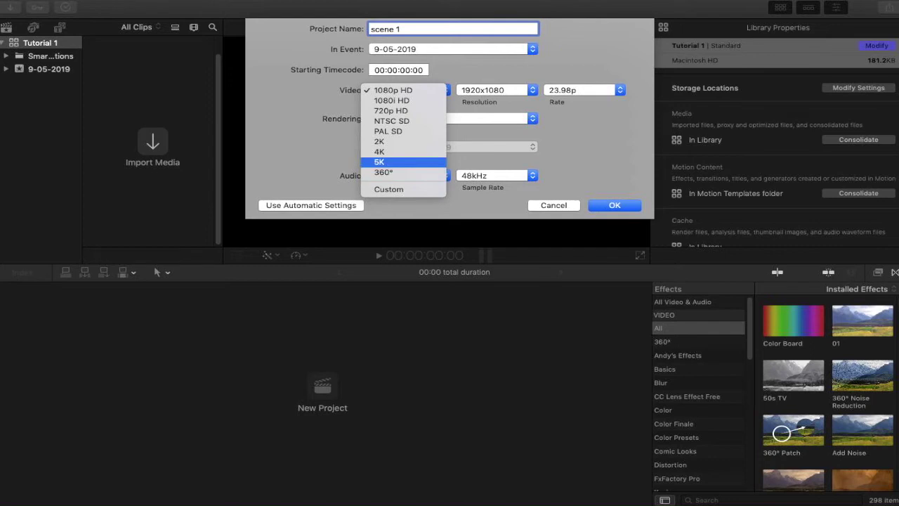
{"action": "key", "text": "Escape"}
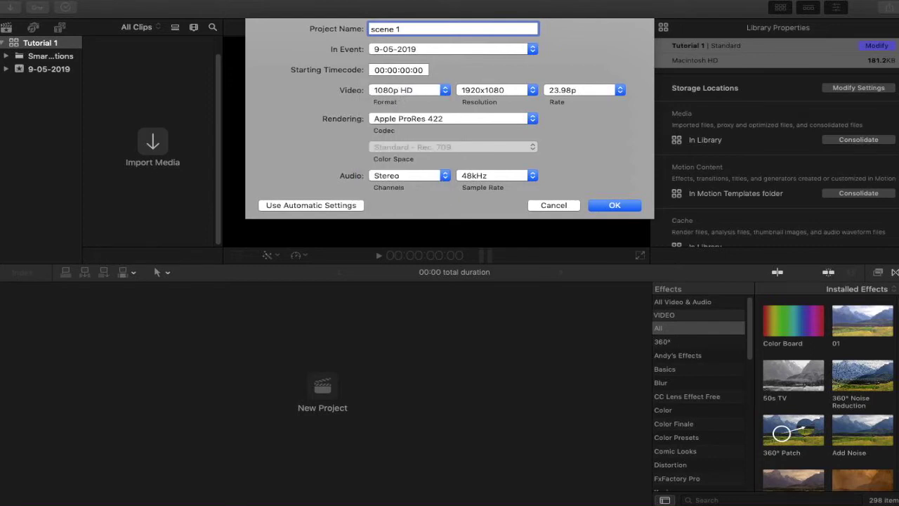
Step: Switch the video format to Custom and set the projection type to 360° Monoscopic
{"action": "left_click", "coordinate": [409, 90]}
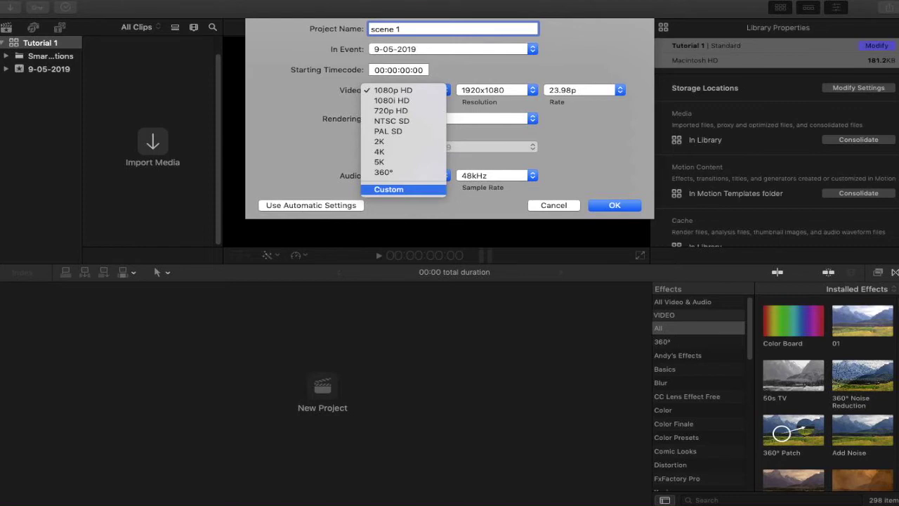
{"action": "key", "text": "Return"}
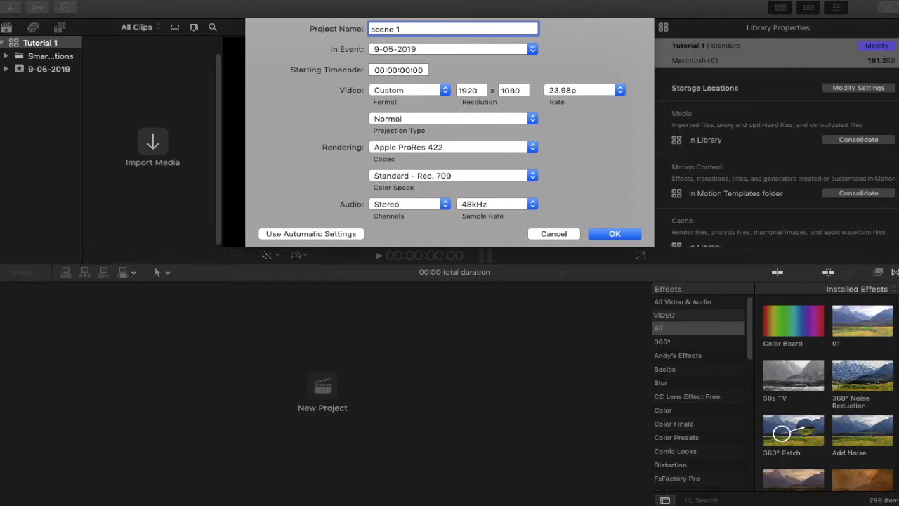
{"action": "left_click", "coordinate": [453, 118]}
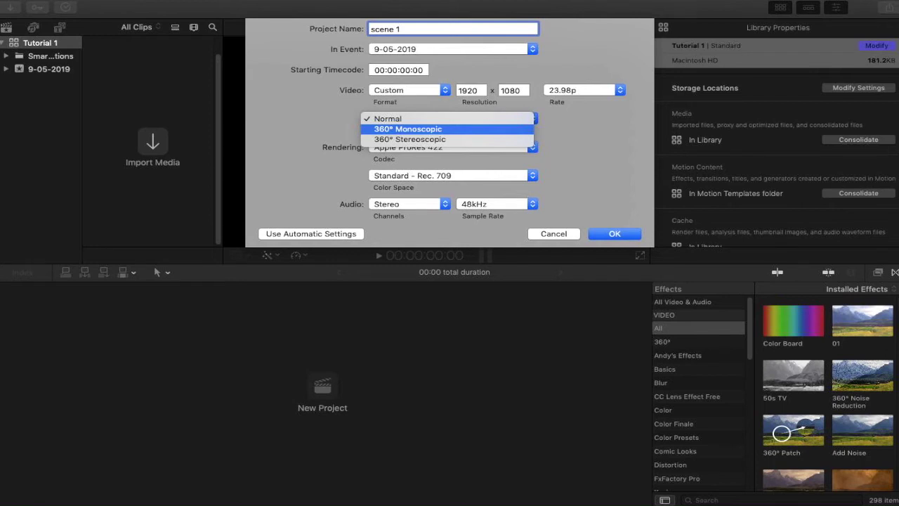
{"action": "key", "text": "Return"}
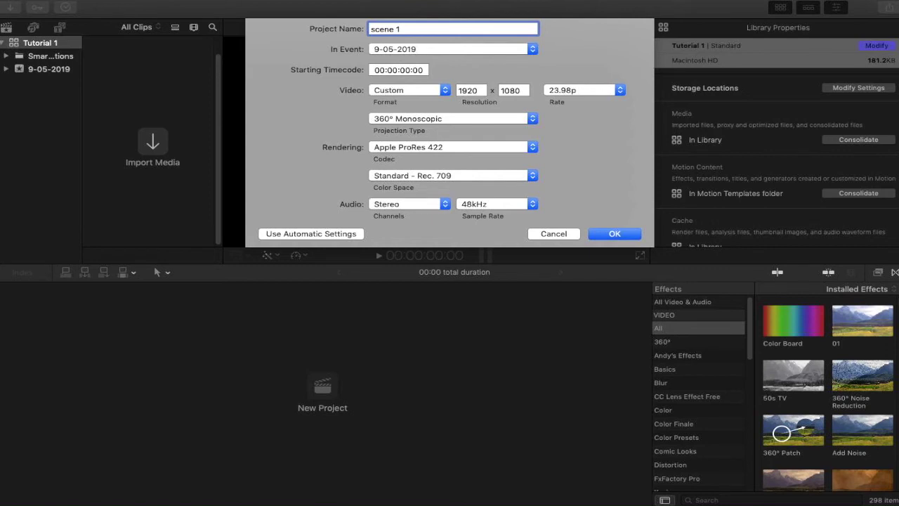
{"action": "left_click", "coordinate": [453, 118]}
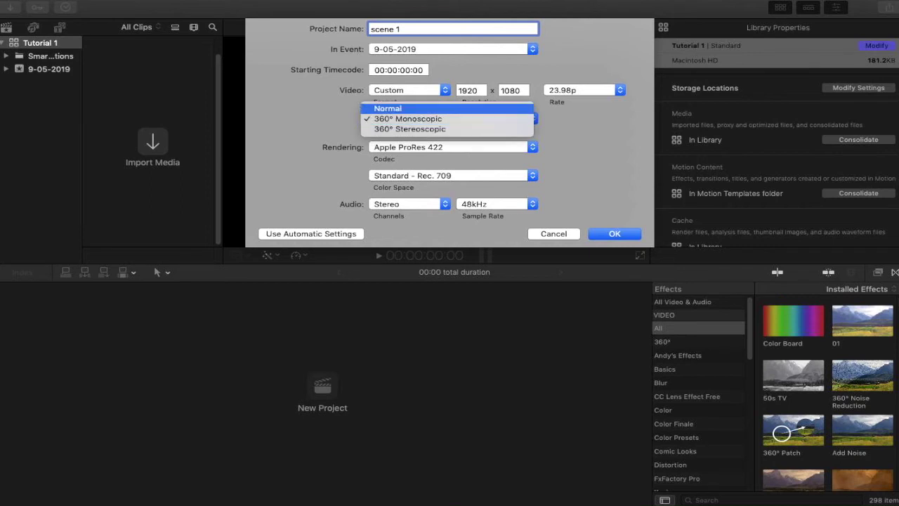
{"action": "left_click", "coordinate": [394, 103]}
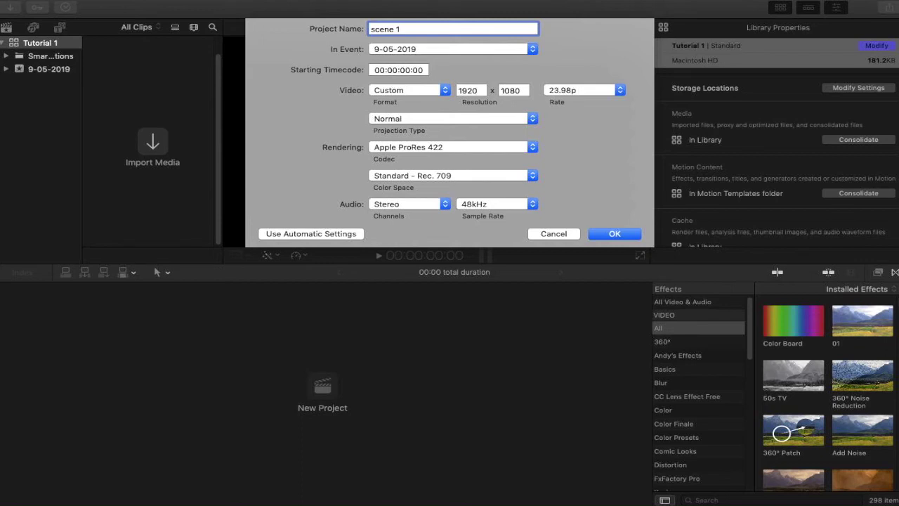
{"action": "left_click", "coordinate": [408, 89]}
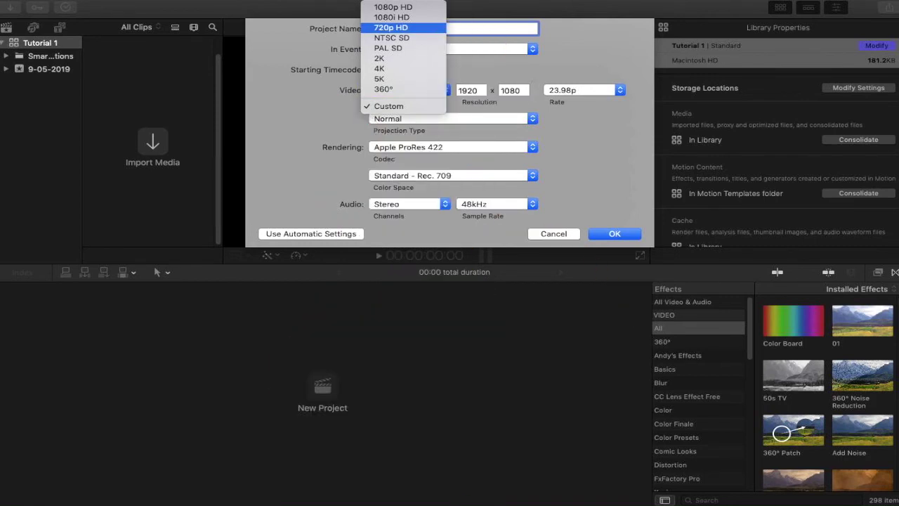
Step: Set the video format to 720p HD at 1280x720 with a 29.97p frame rate
{"action": "key", "text": "Return"}
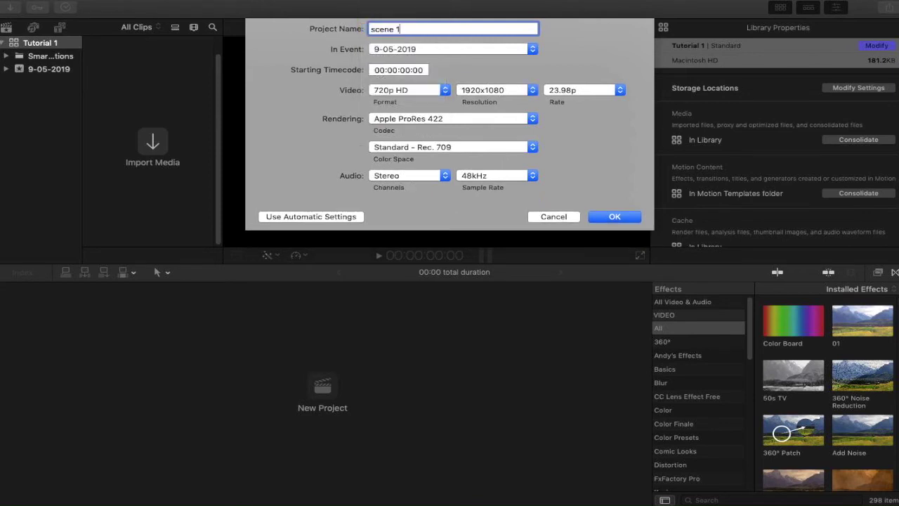
{"action": "left_click", "coordinate": [583, 90]}
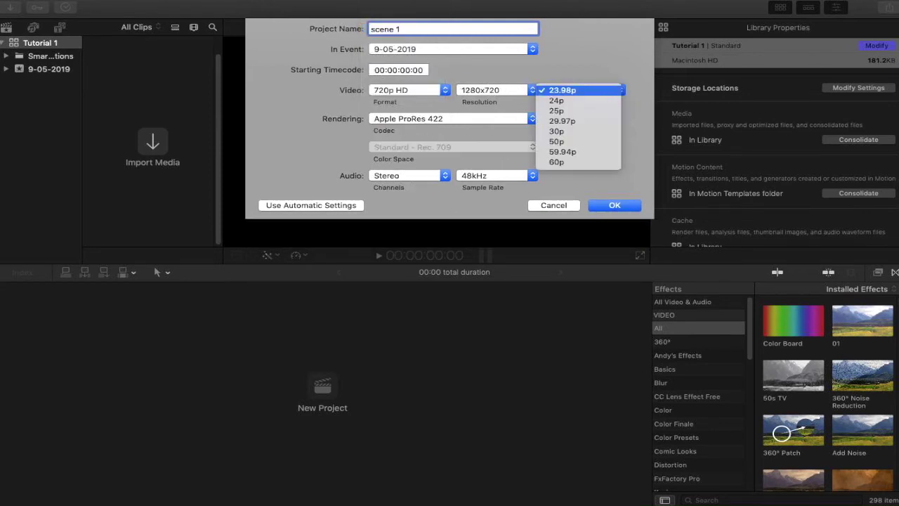
{"action": "key", "text": "Down"}
{"action": "key", "text": "Down"}
{"action": "key", "text": "Down"}
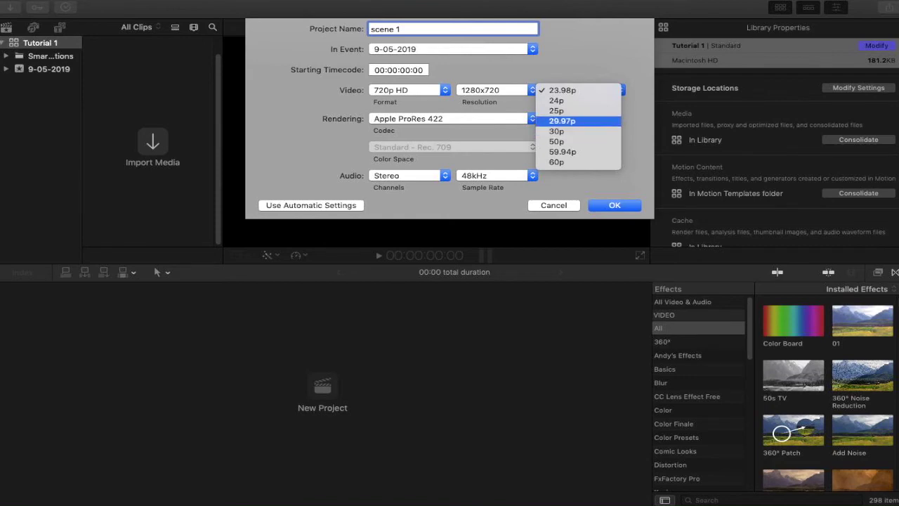
{"action": "key", "text": "Down"}
{"action": "key", "text": "Up"}
{"action": "key", "text": "Return"}
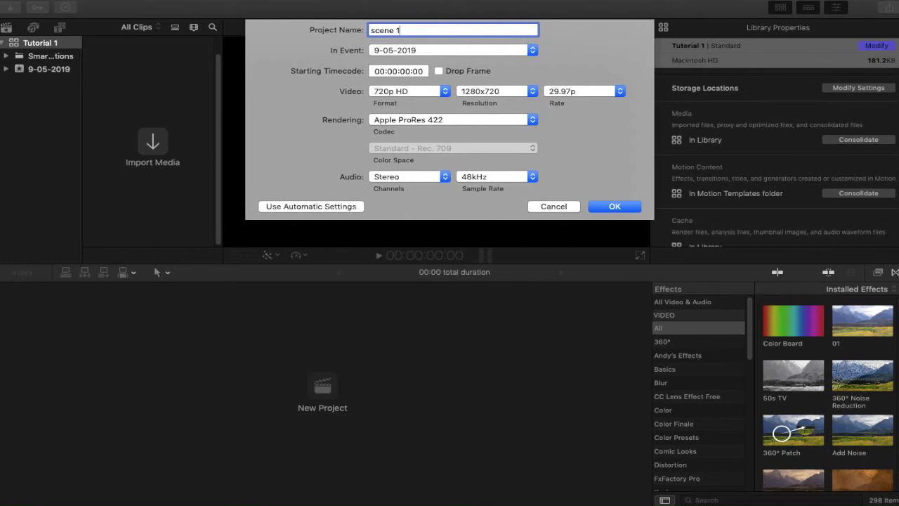
{"action": "left_click", "coordinate": [453, 119]}
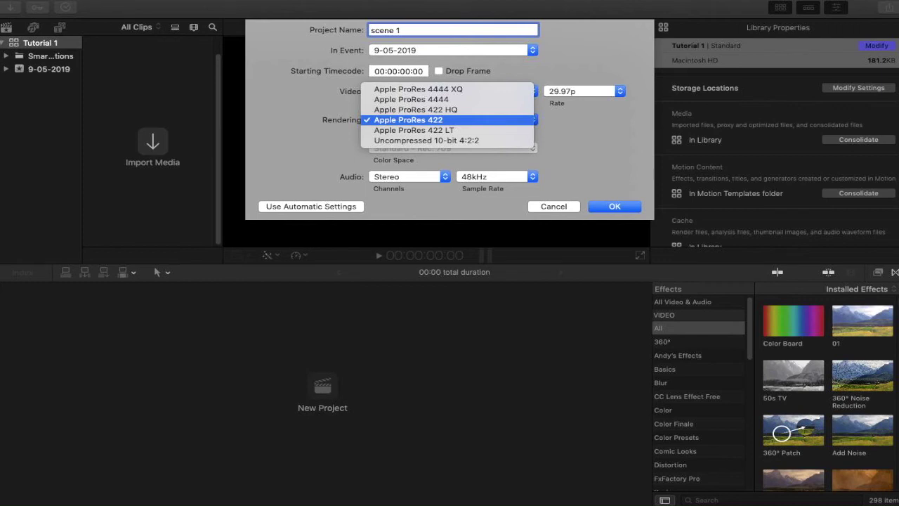
{"action": "key", "text": "Return"}
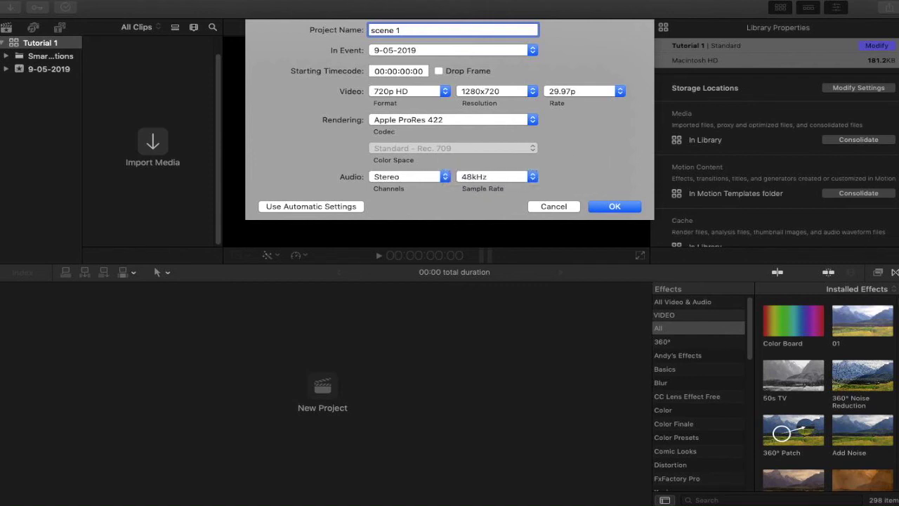
{"action": "left_click", "coordinate": [408, 176]}
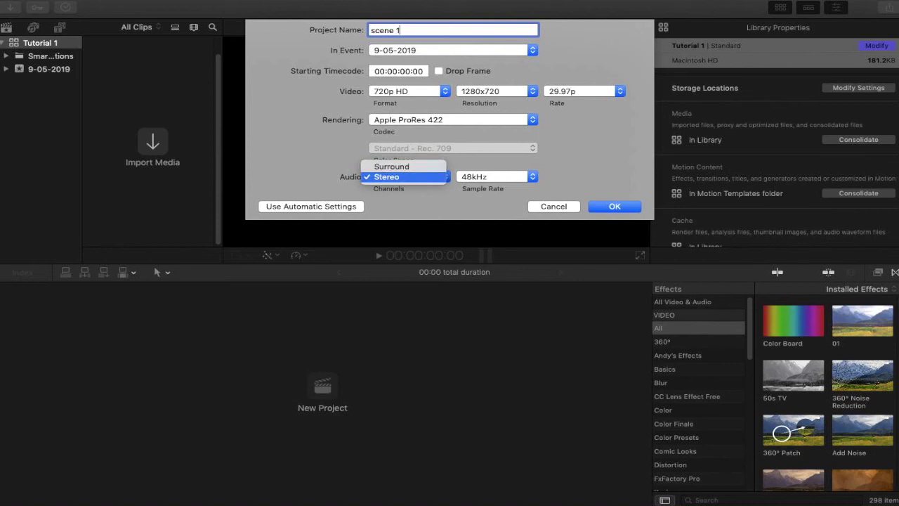
Step: Keep Stereo audio channels and confirm to create the 'scene 1' project
{"action": "key", "text": "Return"}
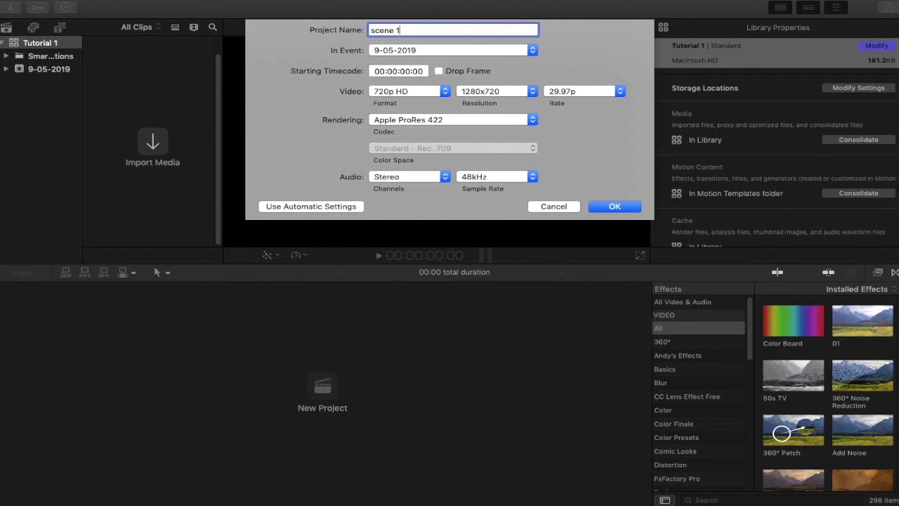
{"action": "key", "text": "Return"}
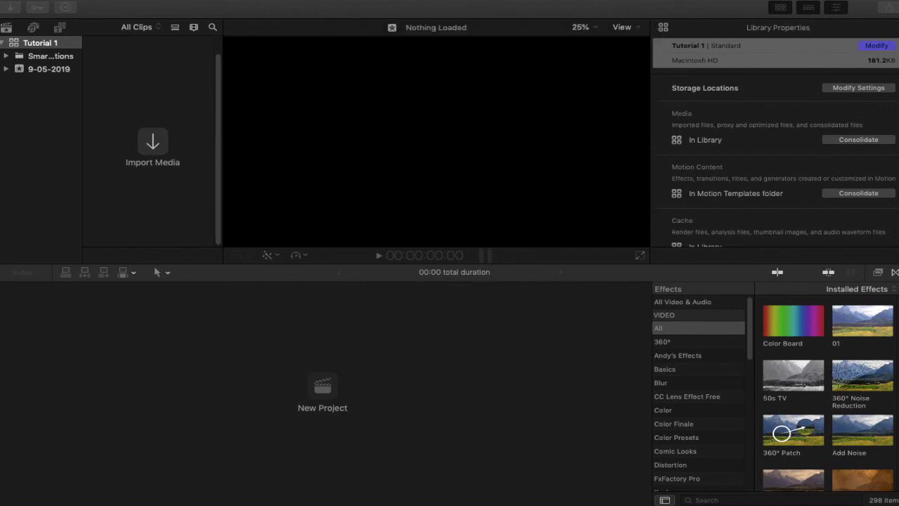